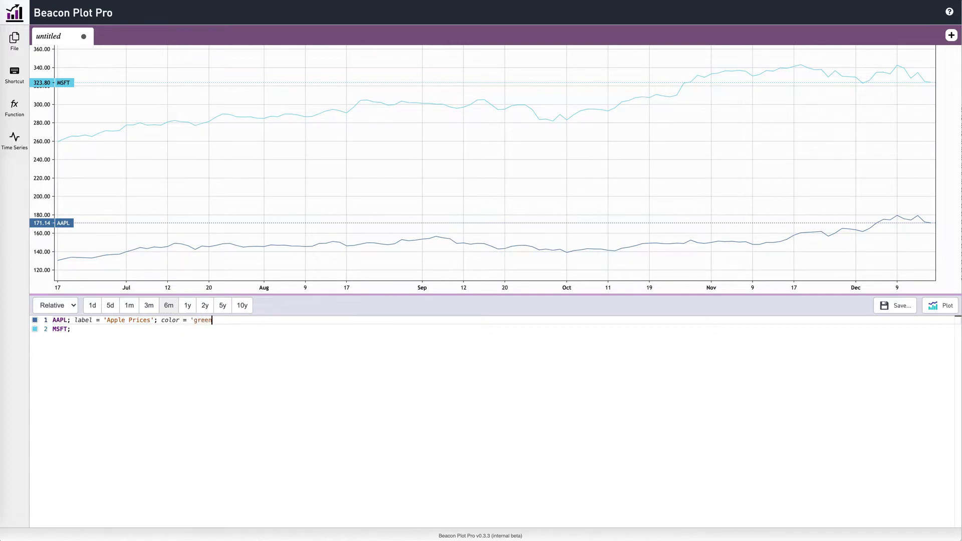
# - Finish the AAPL expression with color = 'green'; and plot the chart
pyautogui.write("een';")
pyautogui.hotkey('ctrl', 'Return')
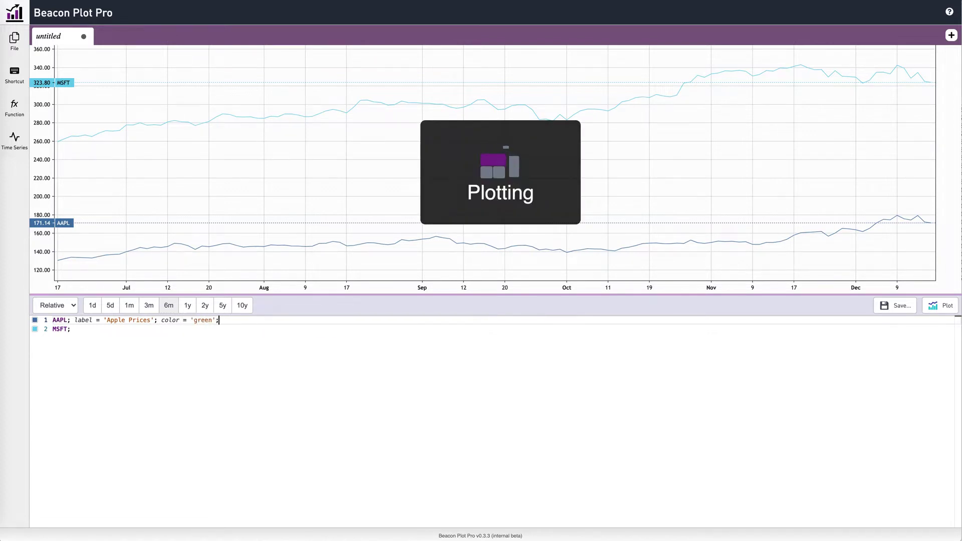
# - Assign the AAPL series on line 1 to a variable named a
pyautogui.click(530, 382)
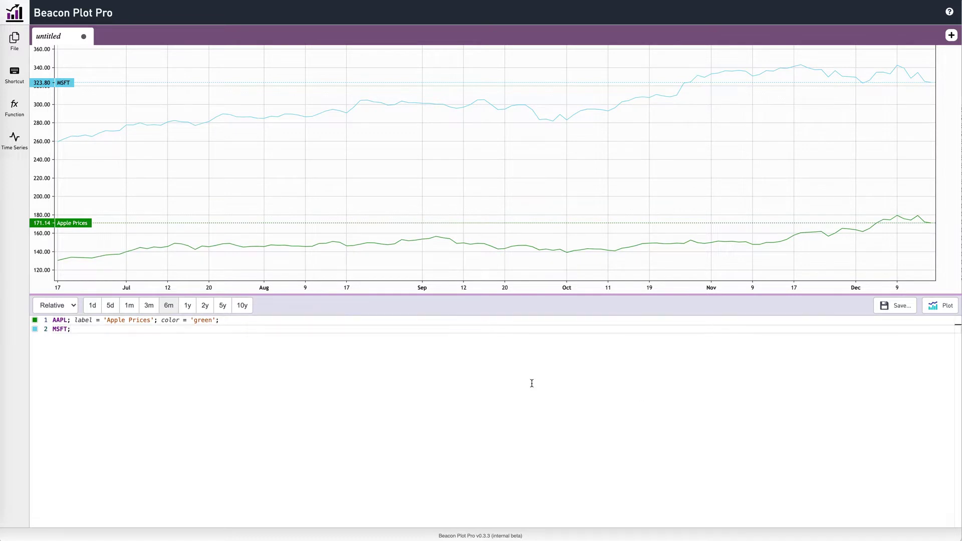
pyautogui.press('Up')
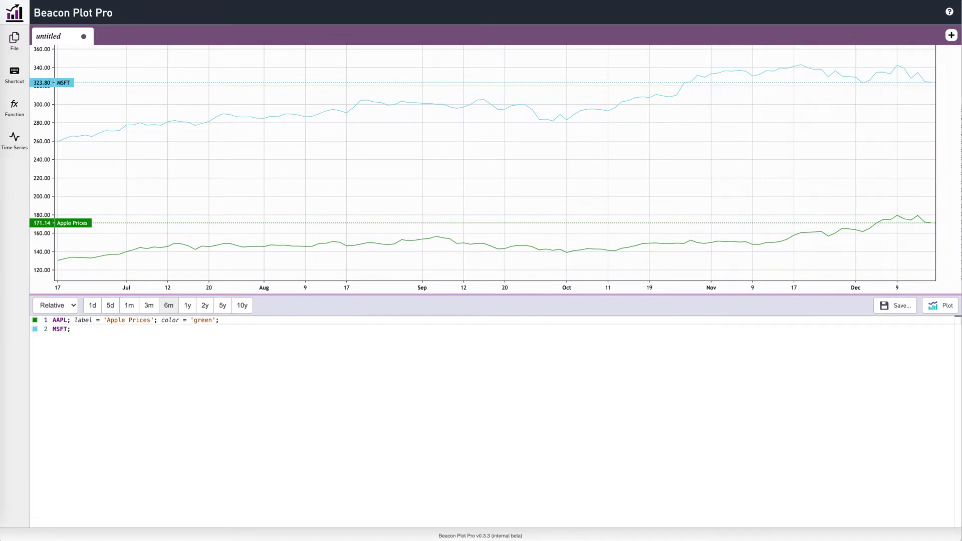
pyautogui.press('Home')
pyautogui.write('a =')
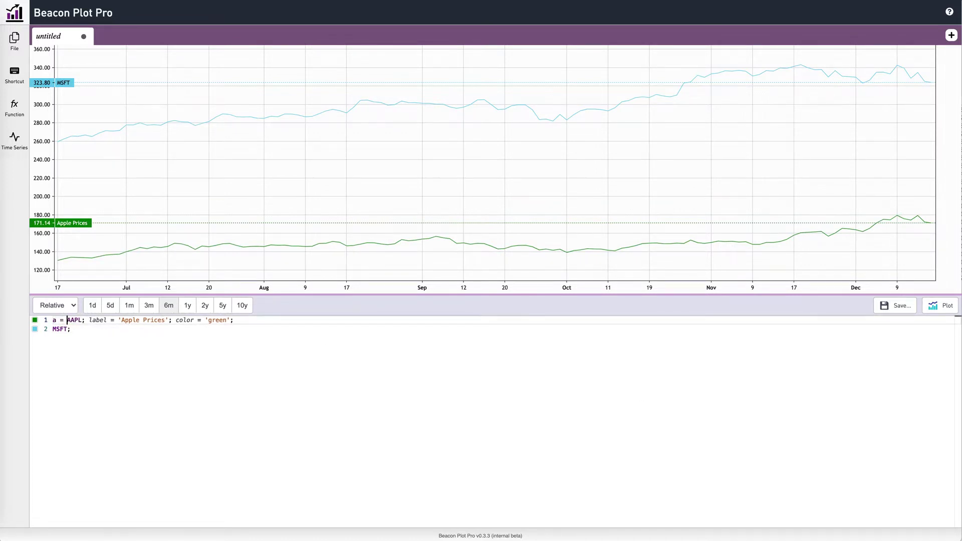
# - Replace the MSFT expression on line 2 with rolling_mean(a, 20); and plot the chart
pyautogui.press('Down')
pyautogui.hotkey('shift', 'End')
pyautogui.press('Delete')
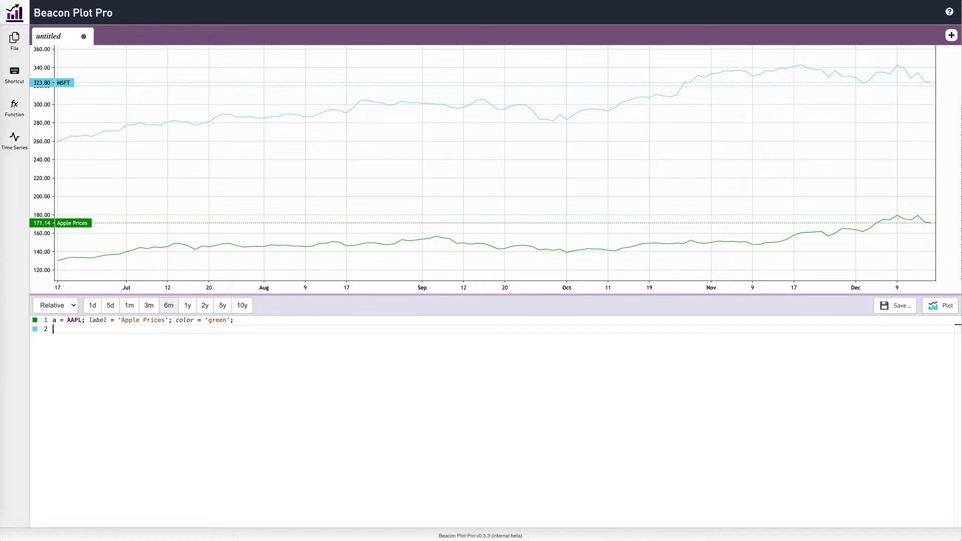
pyautogui.write('rolling')
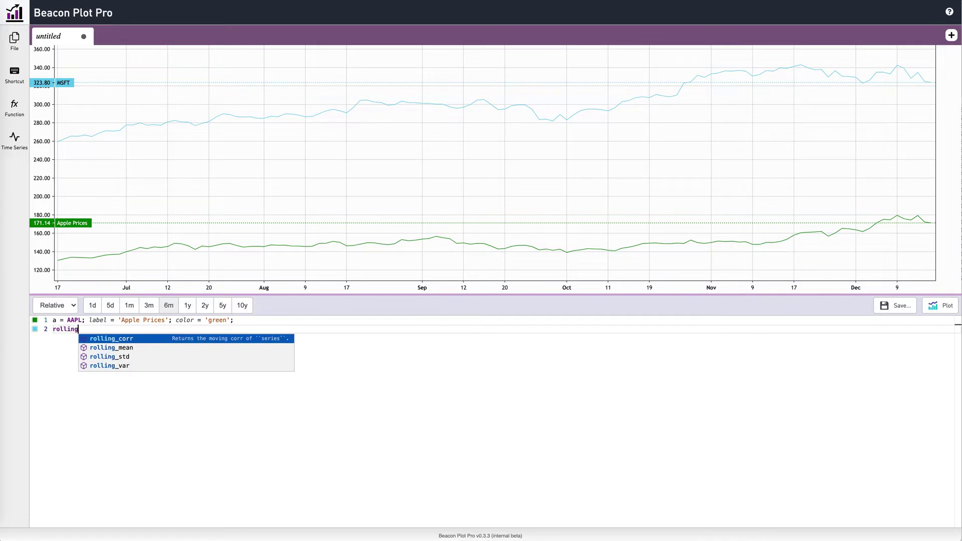
pyautogui.press('Down')
pyautogui.press('Return')
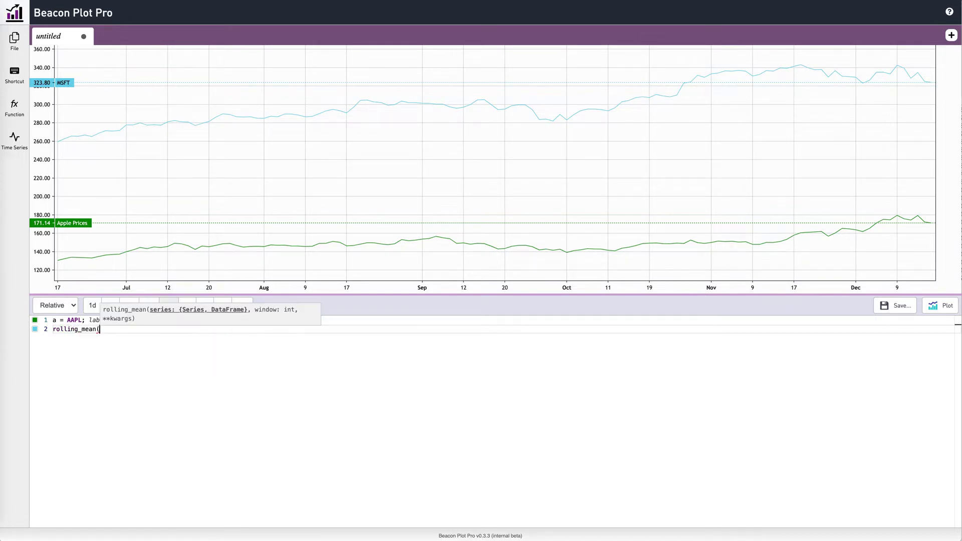
pyautogui.write('a, ')
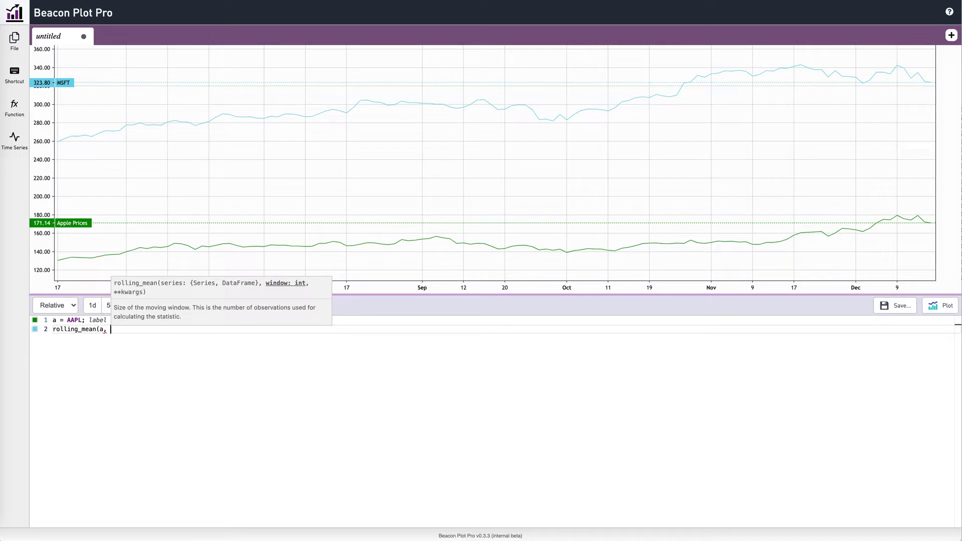
pyautogui.write('2')
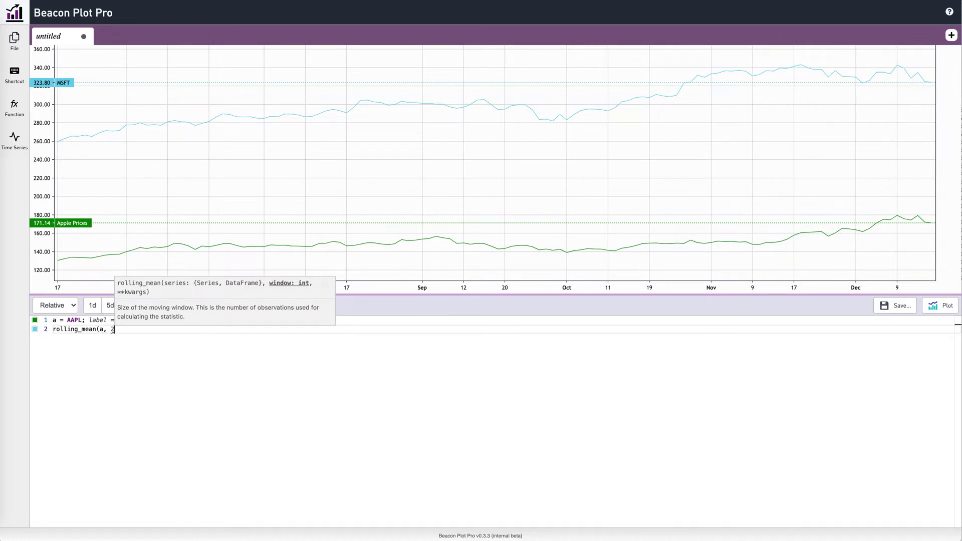
pyautogui.write('0);')
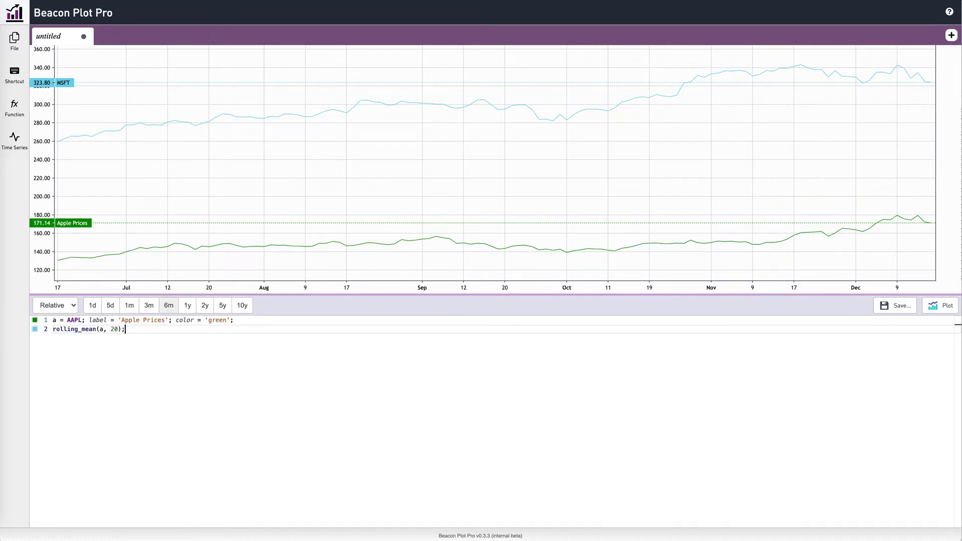
pyautogui.hotkey('ctrl', 'Return')
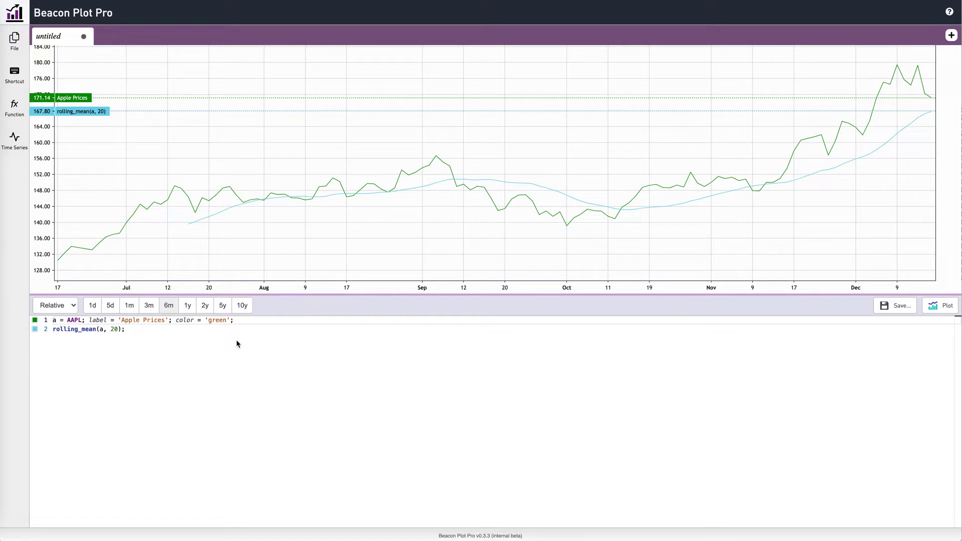
# - Search the function library for "mean" and view the documentation of mean, median, nanmean and rolling_mean
pyautogui.doubleClick(74, 329)
pyautogui.doubleClick(74, 329)
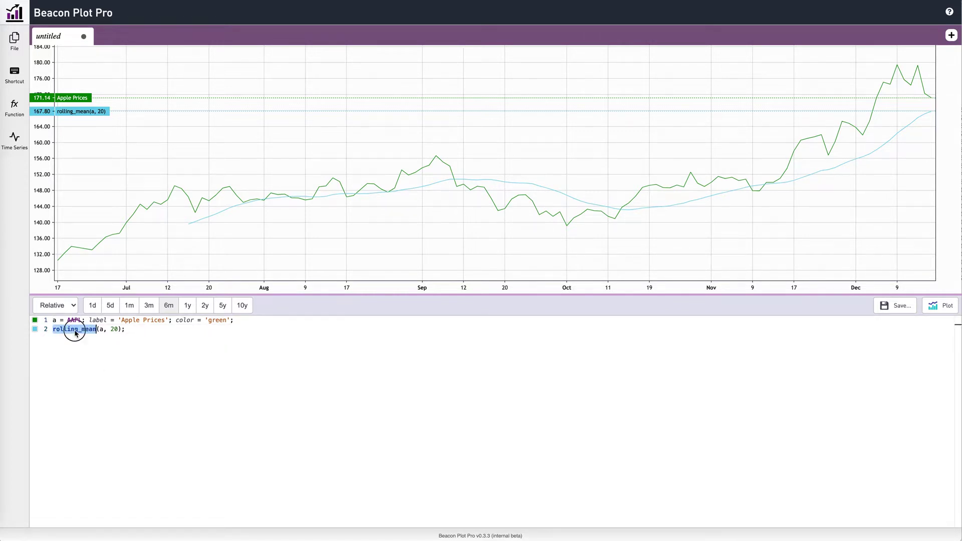
pyautogui.click(24, 115)
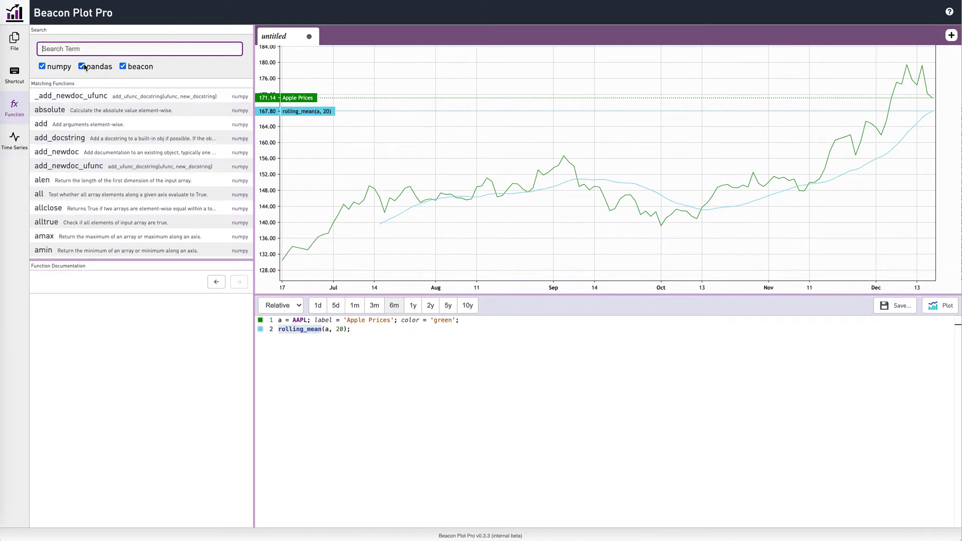
pyautogui.write('mean')
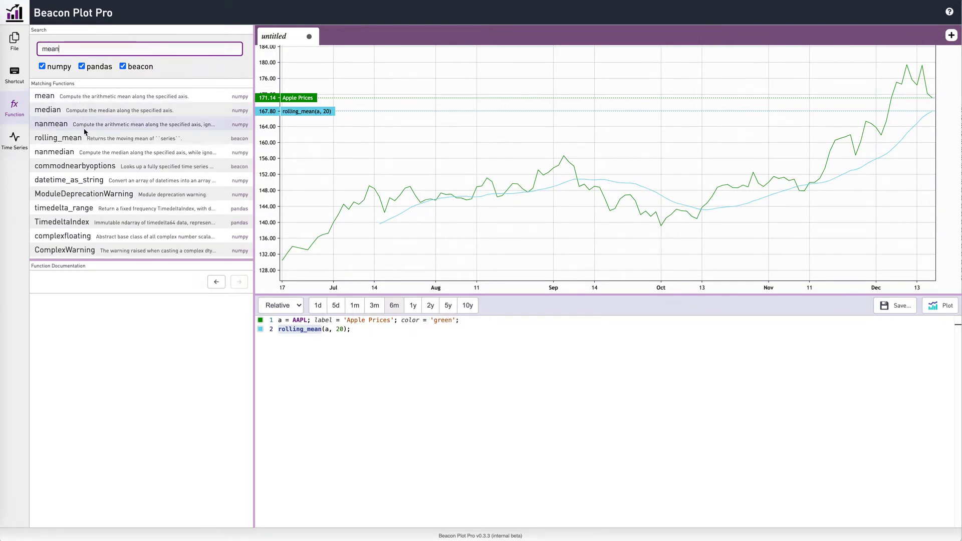
pyautogui.click(145, 95)
pyautogui.click(146, 110)
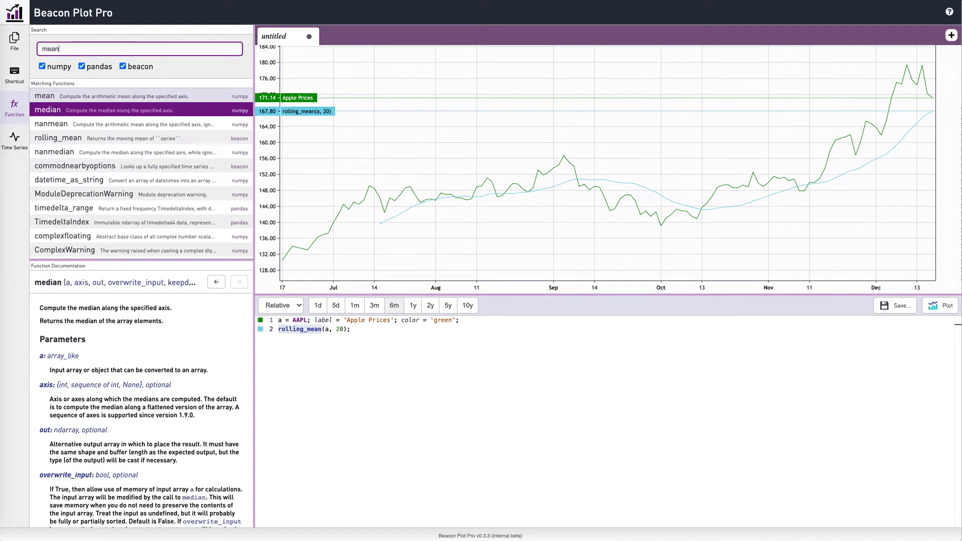
pyautogui.click(146, 124)
pyautogui.click(146, 137)
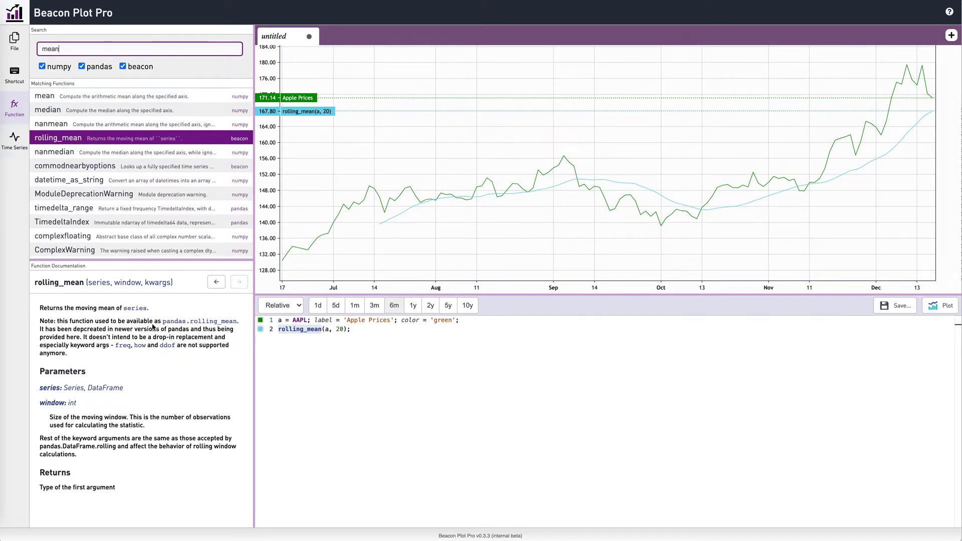
# - Search the function library for "kaiser" and read through its parameters, notes and examples
pyautogui.tripleClick(107, 45)
pyautogui.write('kaiser')
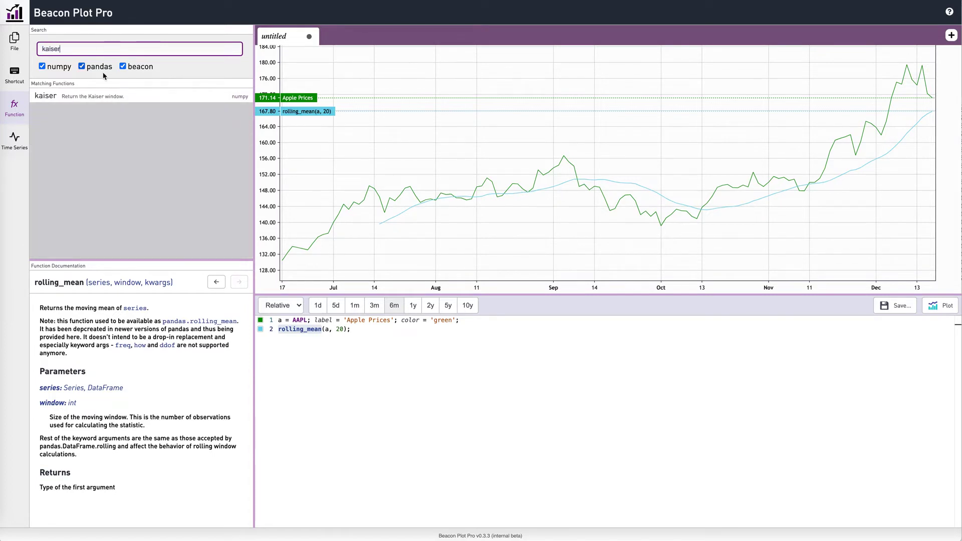
pyautogui.click(91, 98)
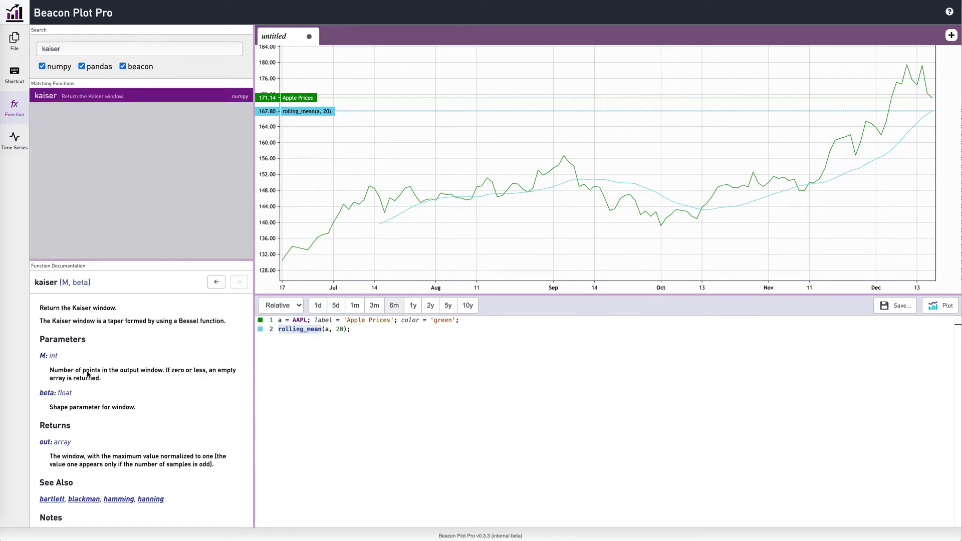
pyautogui.scroll(-4, 88, 373)
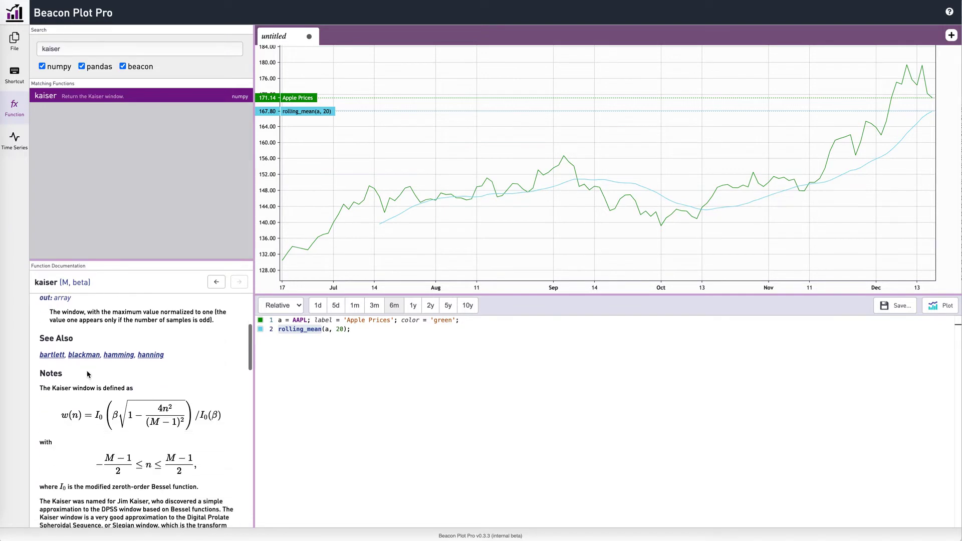
pyautogui.scroll(-8, 132, 429)
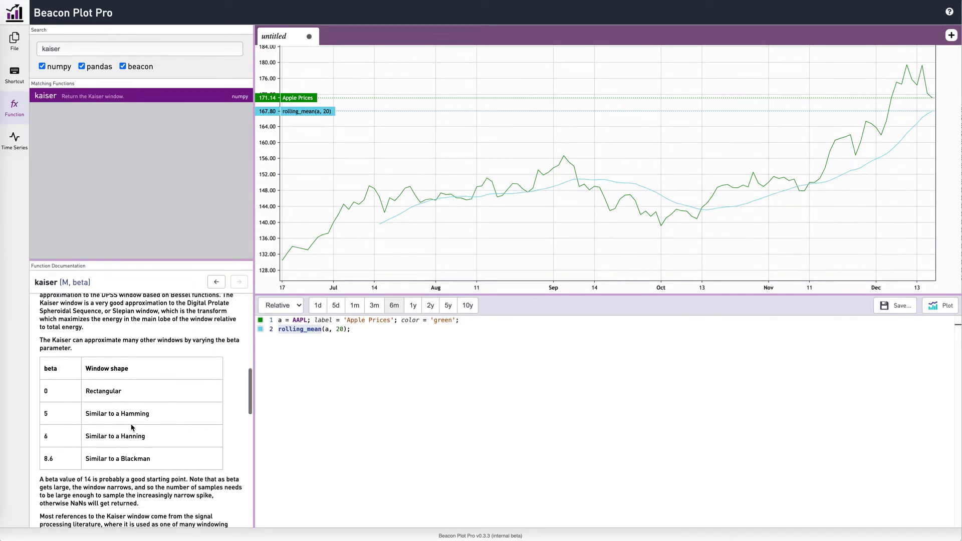
pyautogui.scroll(-12, 132, 428)
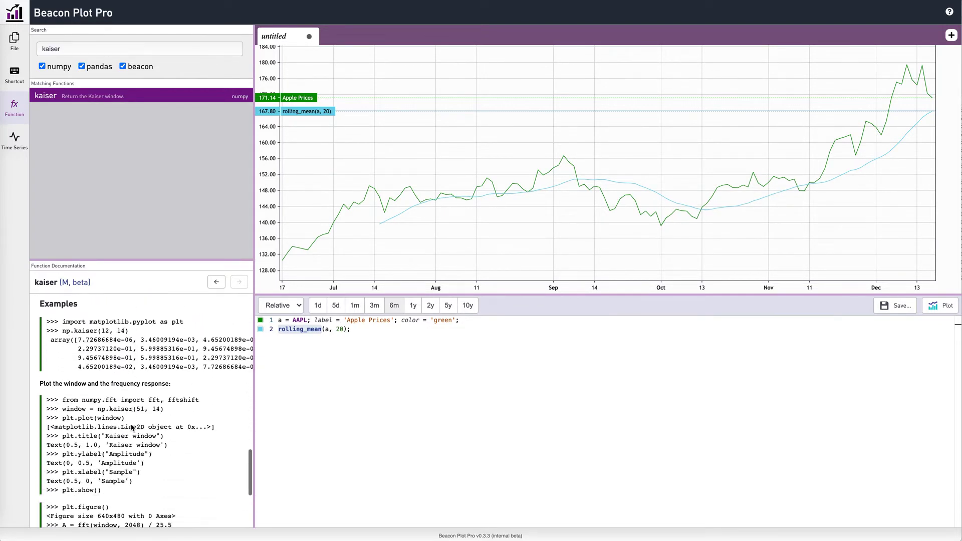
pyautogui.scroll(15, 132, 428)
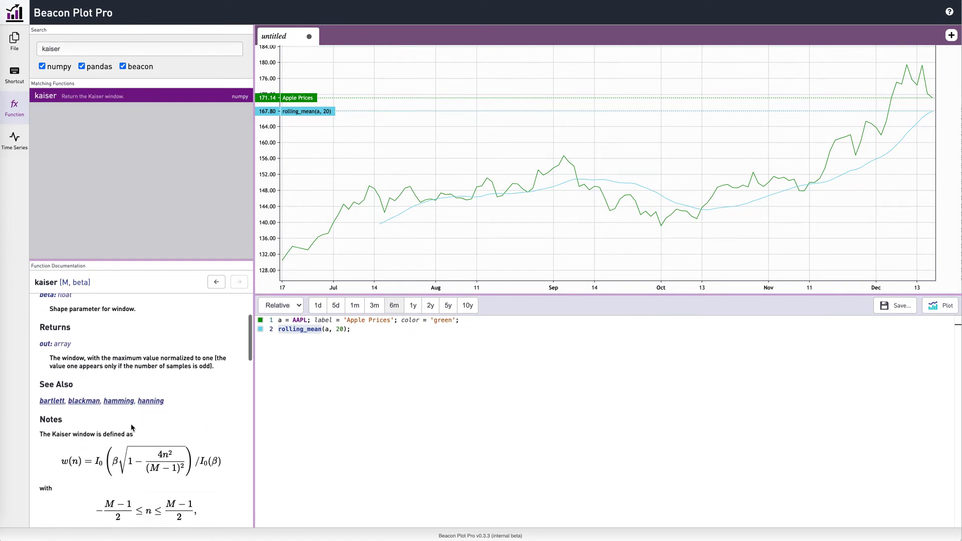
# - Follow the related-function links to read the documentation of blackman and hamming
pyautogui.click(83, 403)
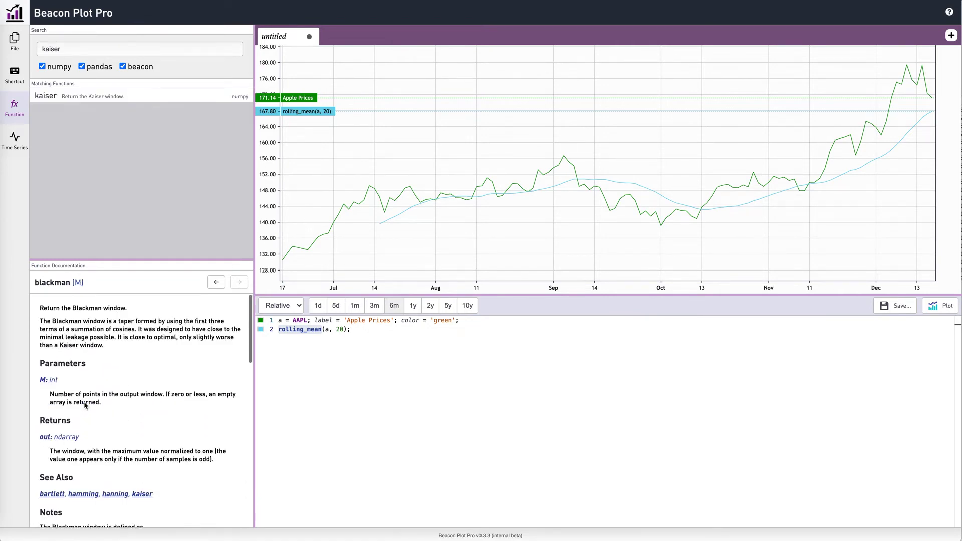
pyautogui.scroll(-5, 132, 402)
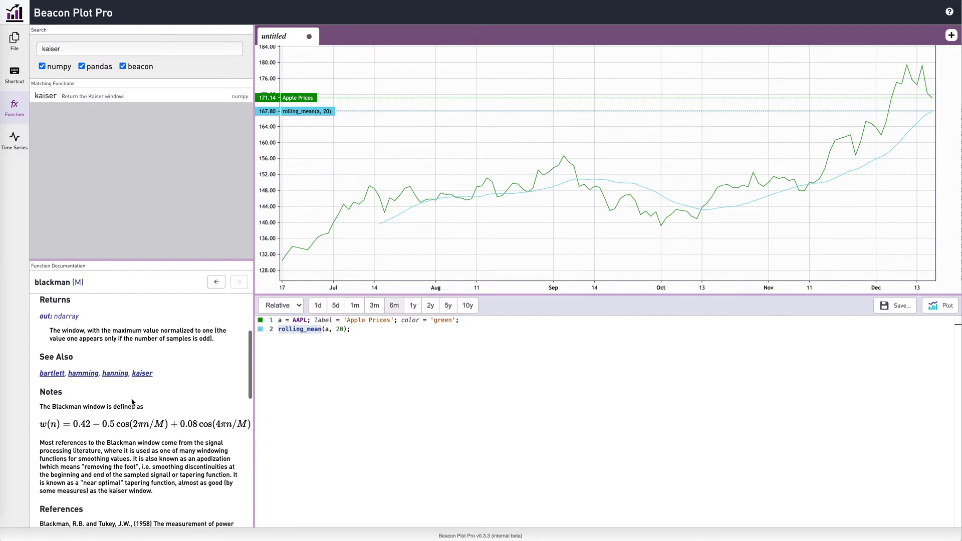
pyautogui.scroll(-4, 132, 402)
pyautogui.scroll(5, 132, 401)
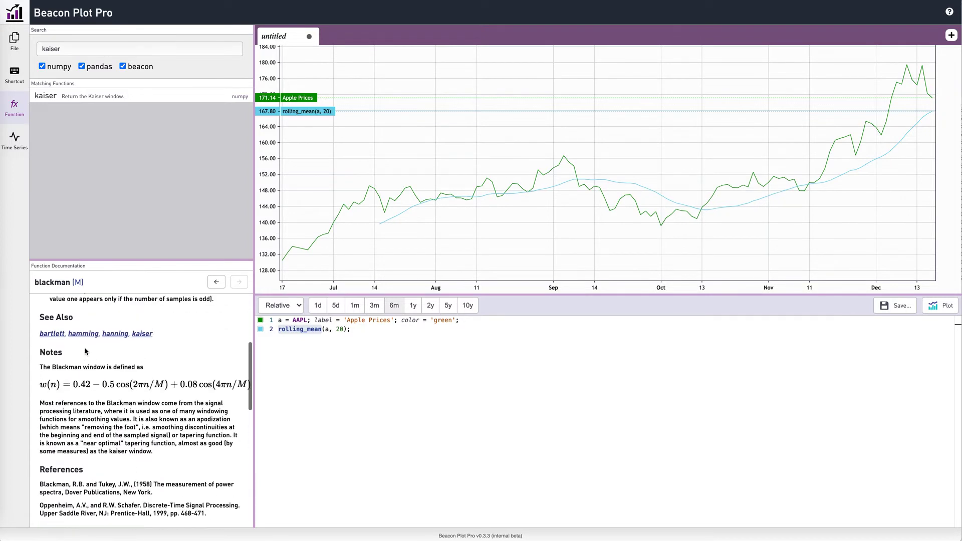
pyautogui.click(75, 334)
pyautogui.scroll(-5, 179, 371)
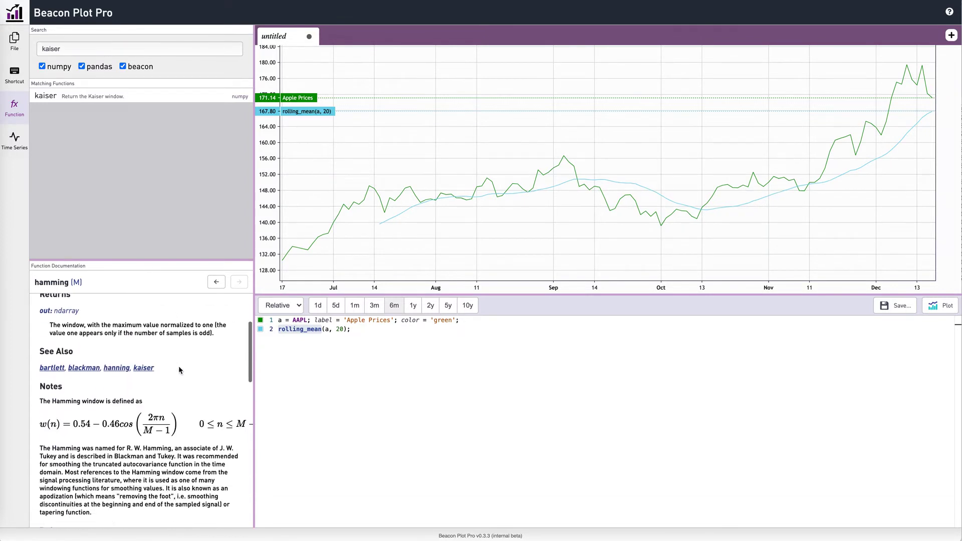
pyautogui.scroll(-3, 179, 370)
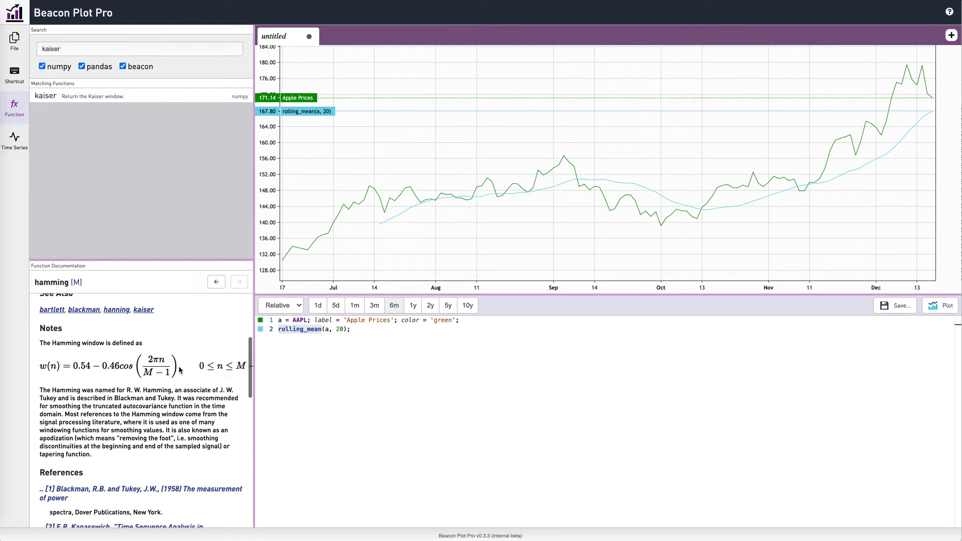
# - Step back and forth through the documentation history between hamming, blackman and kaiser, ending on kaiser
pyautogui.click(216, 285)
pyautogui.click(216, 284)
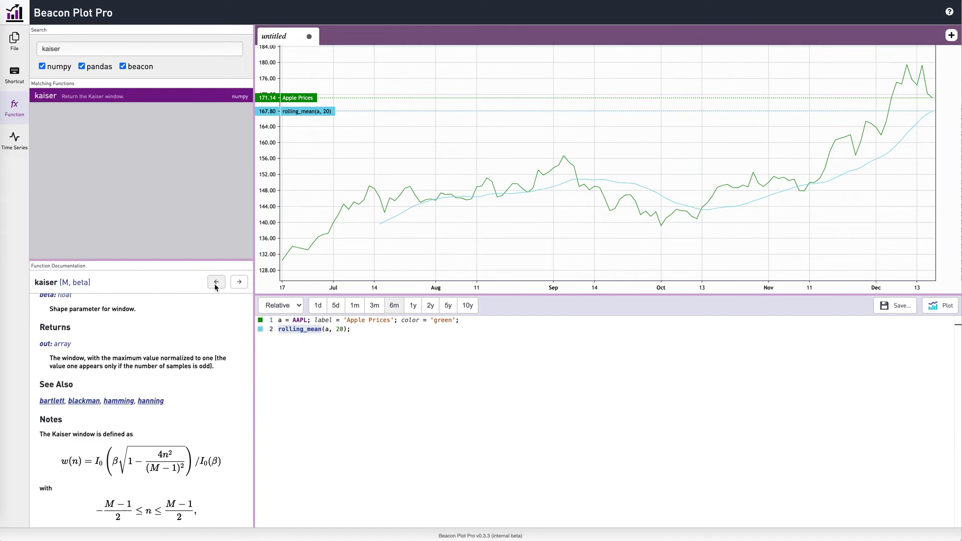
pyautogui.click(237, 284)
pyautogui.click(238, 284)
pyautogui.click(218, 283)
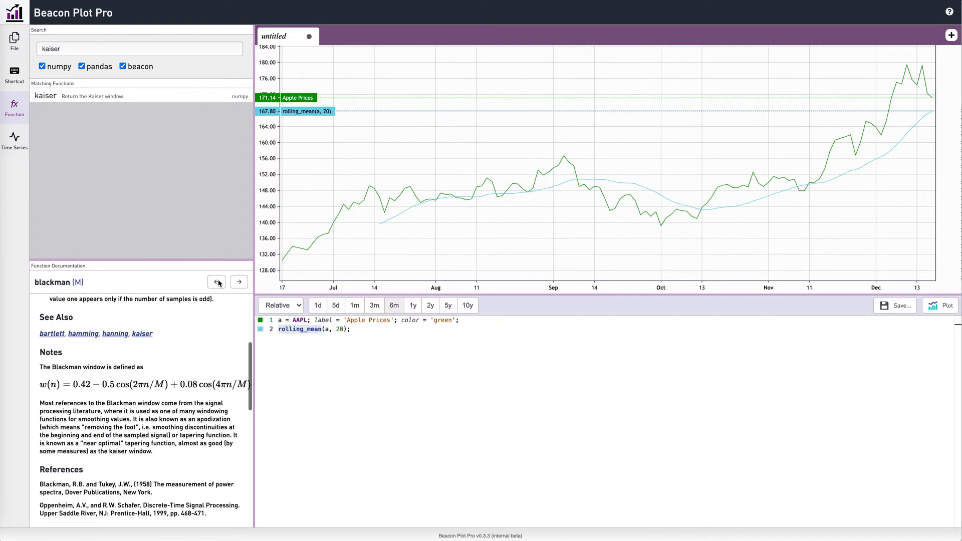
pyautogui.click(219, 284)
# - Search the functions for "mean" and exclude the pandas and numpy libraries, keeping only beacon
pyautogui.doubleClick(123, 52)
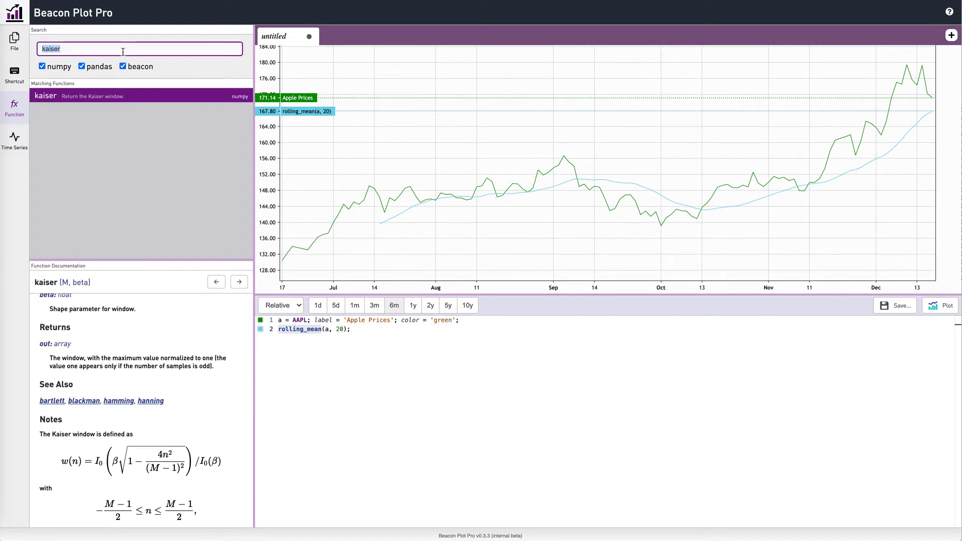
pyautogui.write('mean')
pyautogui.click(82, 66)
pyautogui.click(42, 66)
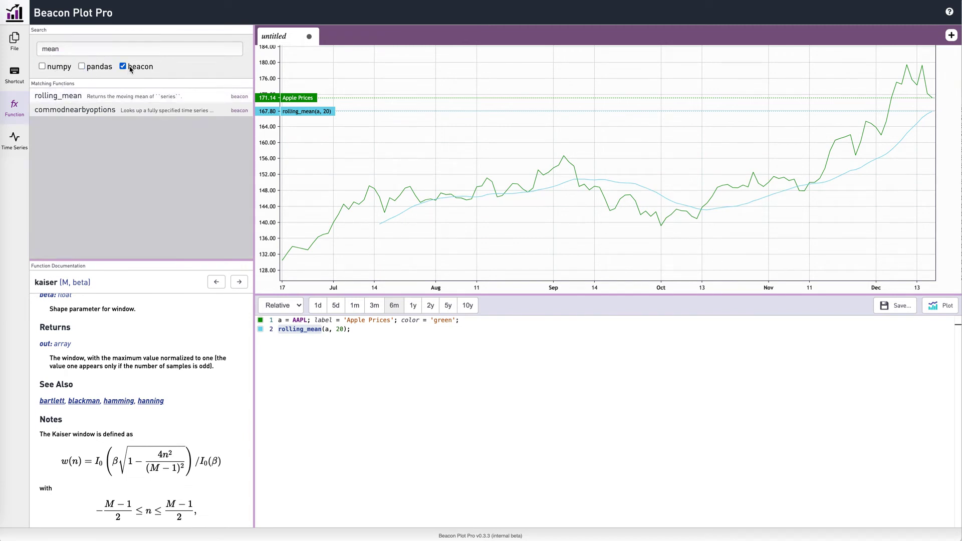
# - Include pandas and numpy in the search one after the other, excluding each again
pyautogui.click(93, 70)
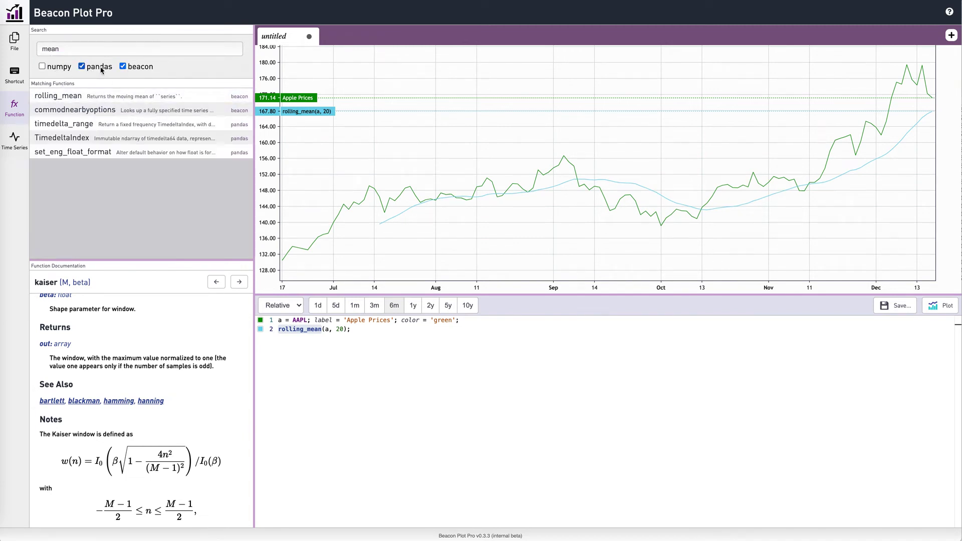
pyautogui.click(95, 68)
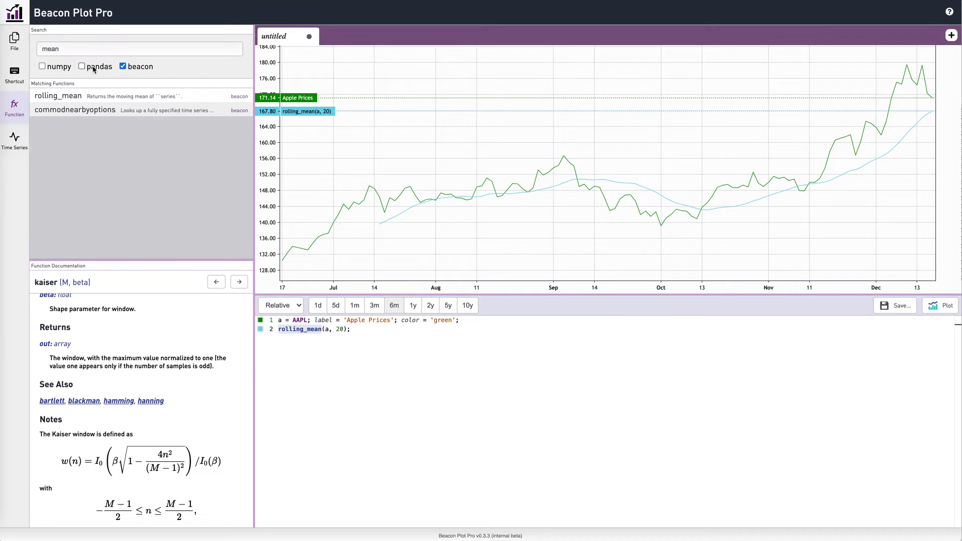
pyautogui.click(56, 70)
pyautogui.click(57, 71)
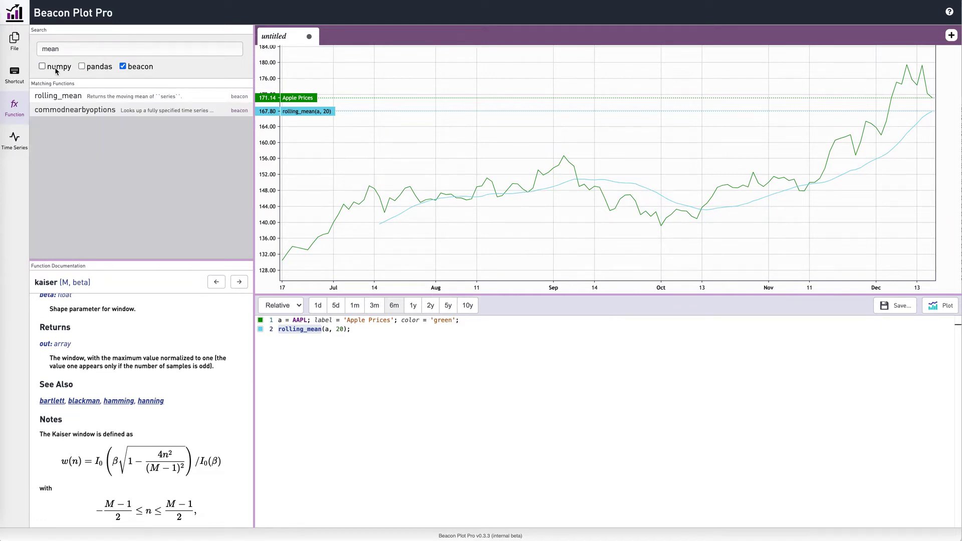
# - Search the beacon functions for "roll"
pyautogui.doubleClick(91, 49)
pyautogui.write('roll')
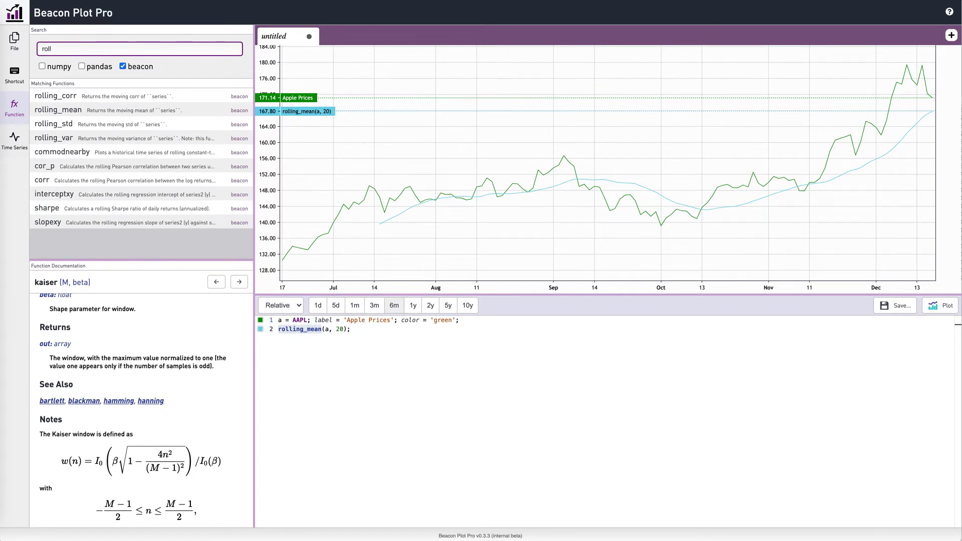
# - Replace the whole plot code with "AAPL; candle;" and plot it as a candlestick chart
pyautogui.press('Escape')
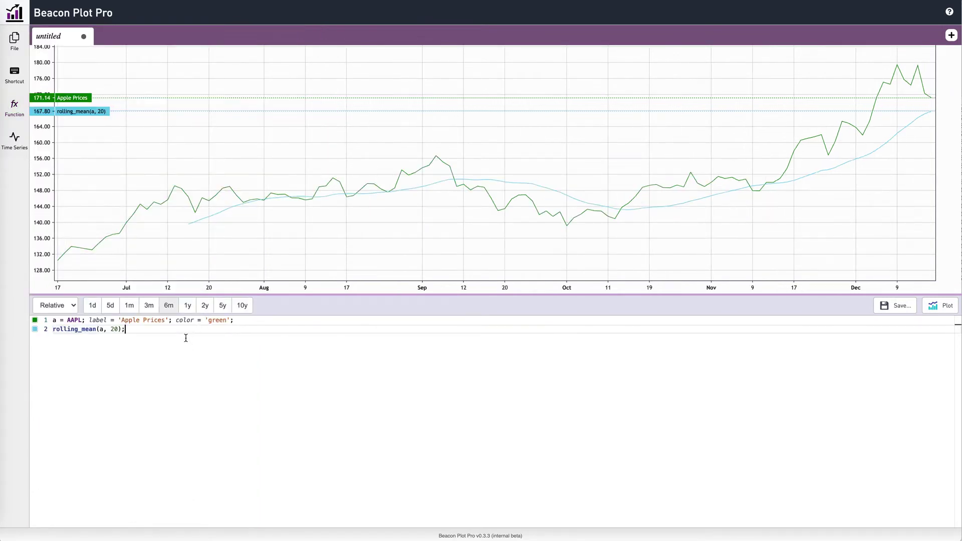
pyautogui.hotkey('ctrl', 'a')
pyautogui.write('AA')
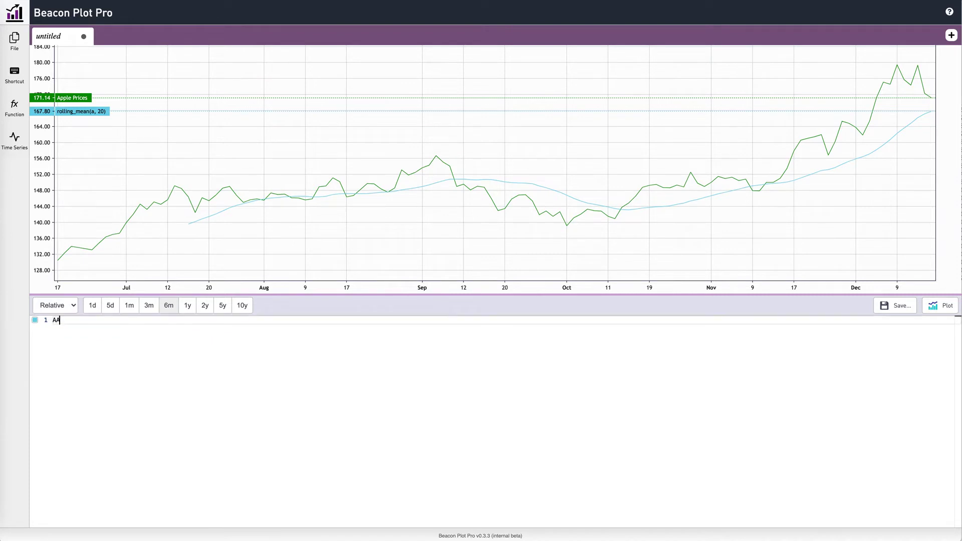
pyautogui.write('PL; candle;')
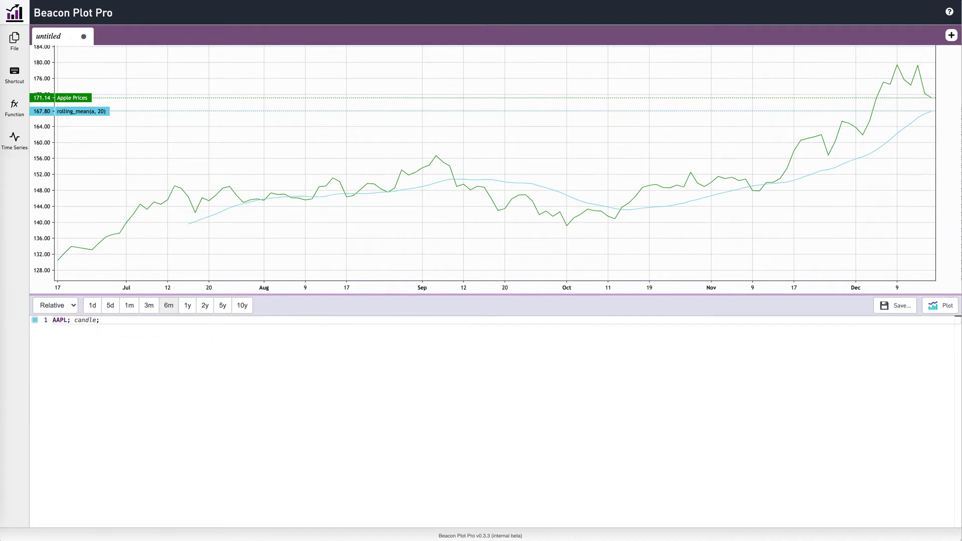
pyautogui.hotkey('ctrl', 'Return')
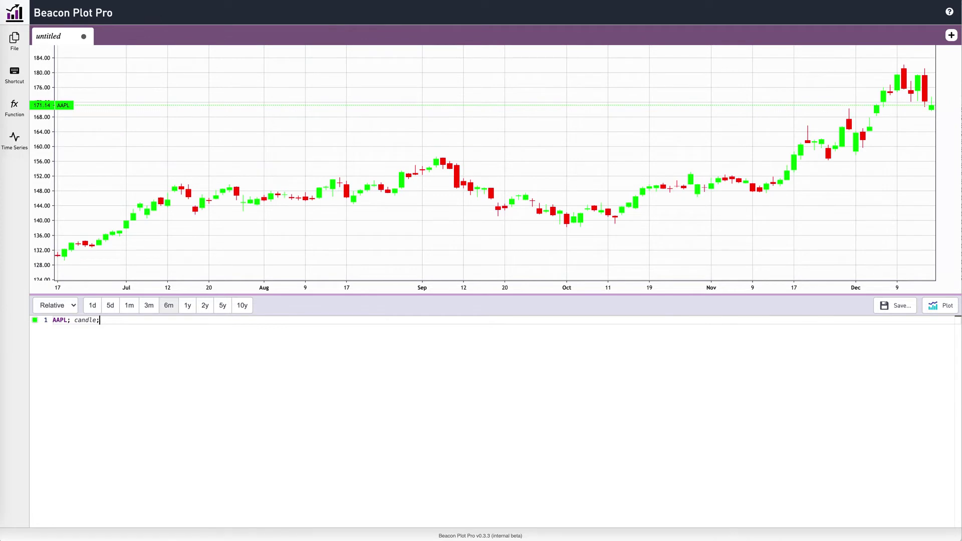
# - Add a second code line "AAPL@volume; r; histogram;" and plot it
pyautogui.press('Return')
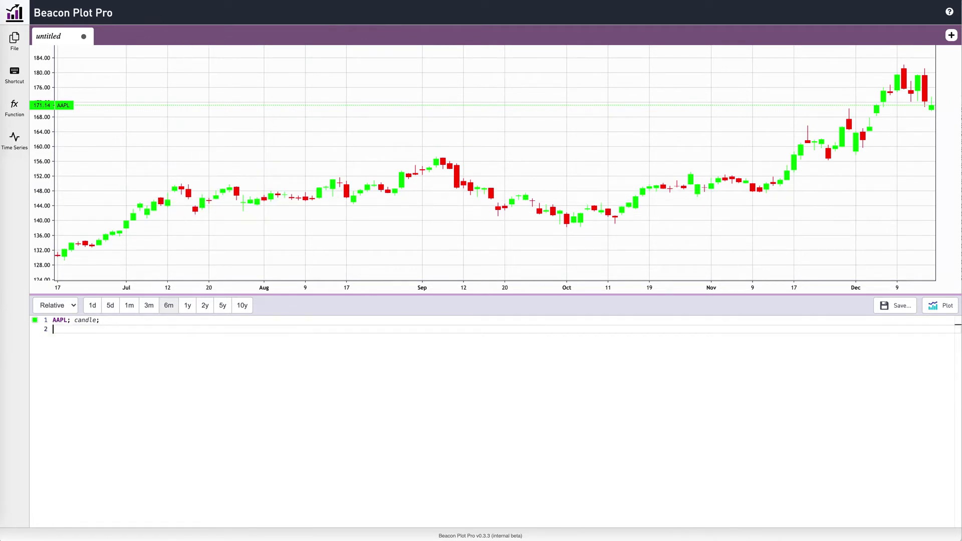
pyautogui.write('AAPL@volume')
pyautogui.write('; r; histogram;')
pyautogui.hotkey('ctrl', 'Return')
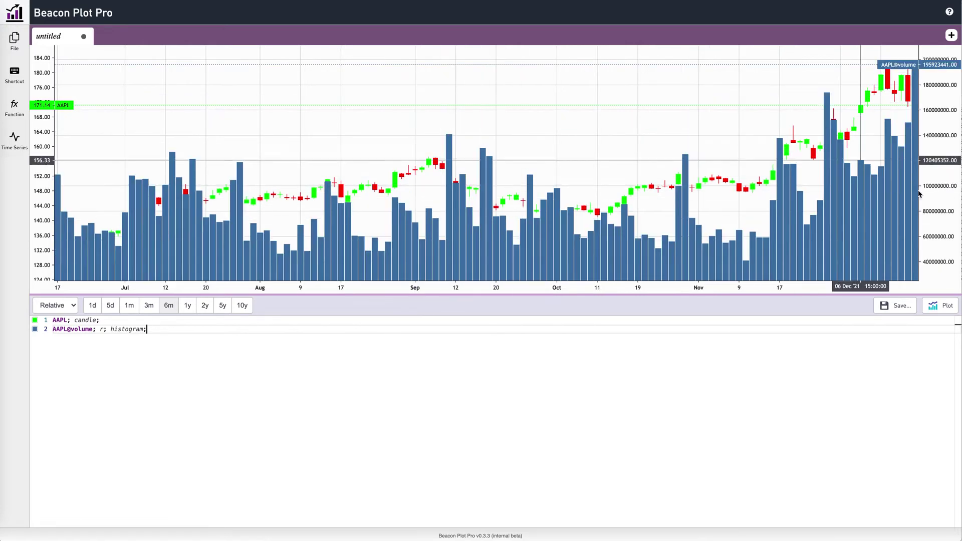
# - Rescale and shift the volume and price axes so the volume bars sit beneath the candles
pyautogui.moveTo(936, 144); pyautogui.dragTo(938, 332)
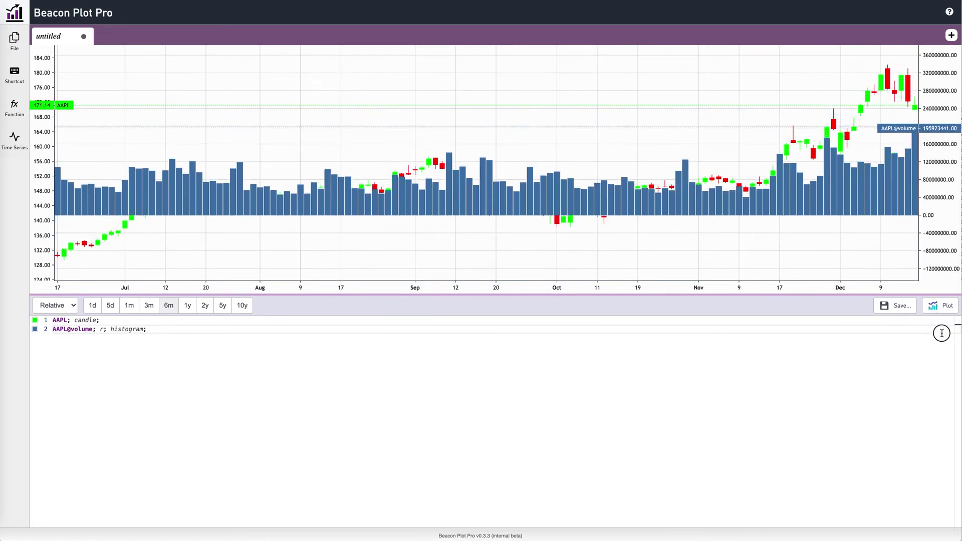
pyautogui.moveTo(830, 222); pyautogui.dragTo(833, 294)
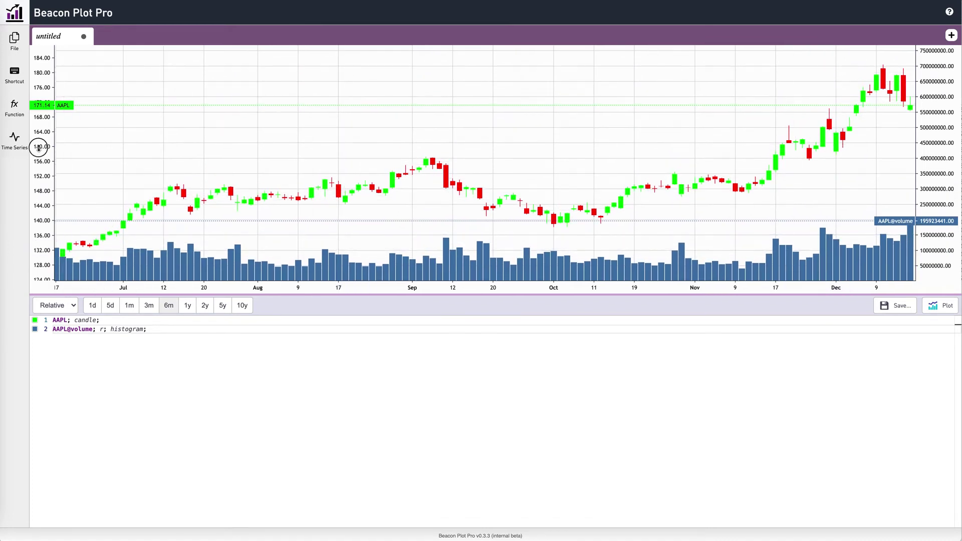
pyautogui.moveTo(43, 144); pyautogui.dragTo(43, 193)
pyautogui.moveTo(223, 171); pyautogui.dragTo(217, 129)
pyautogui.moveTo(846, 230); pyautogui.dragTo(853, 228)
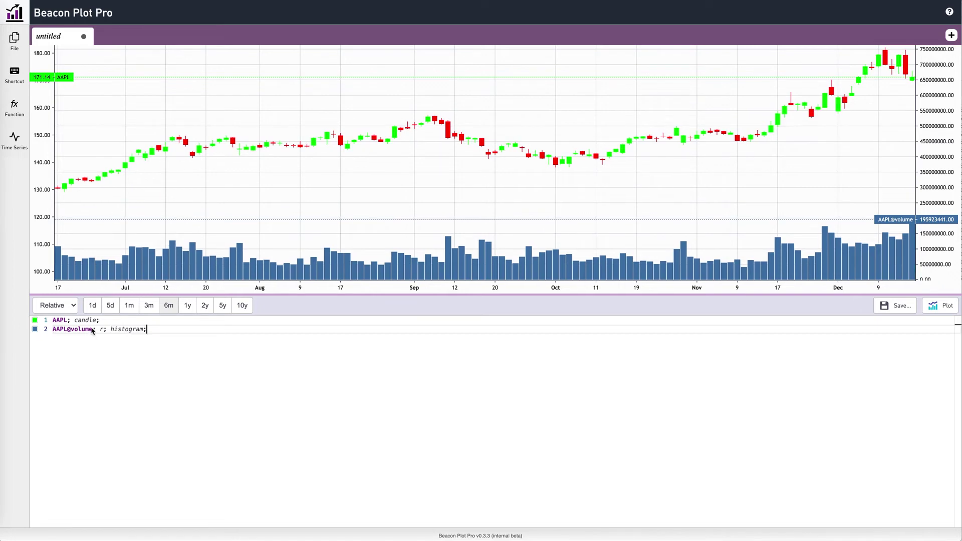
pyautogui.moveTo(92, 329); pyautogui.dragTo(67, 330)
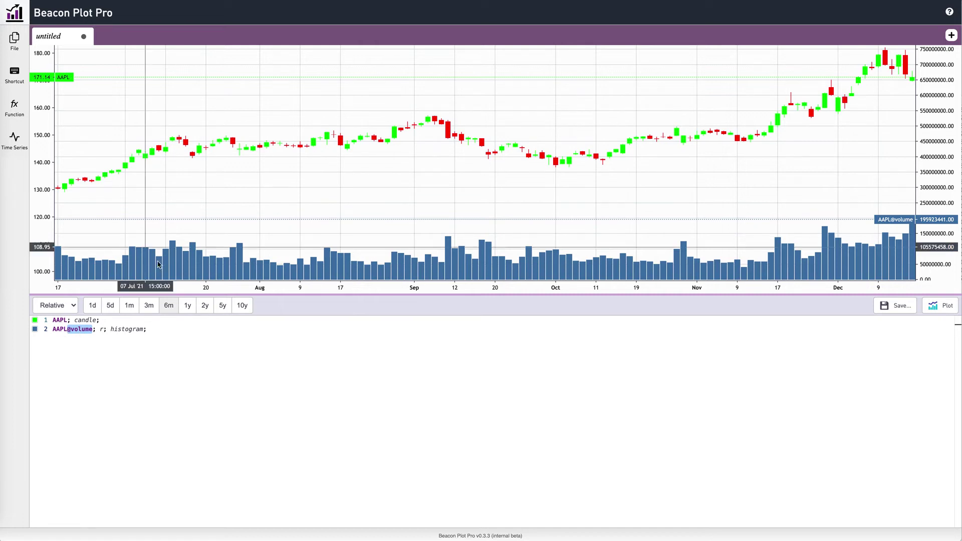
pyautogui.click(15, 140)
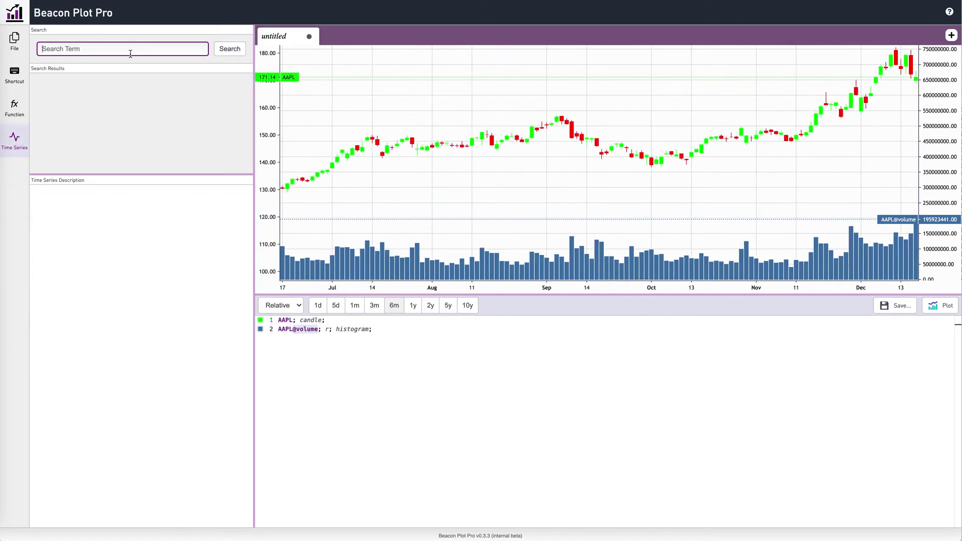
pyautogui.click(89, 51)
pyautogui.write('Apple')
pyautogui.click(237, 50)
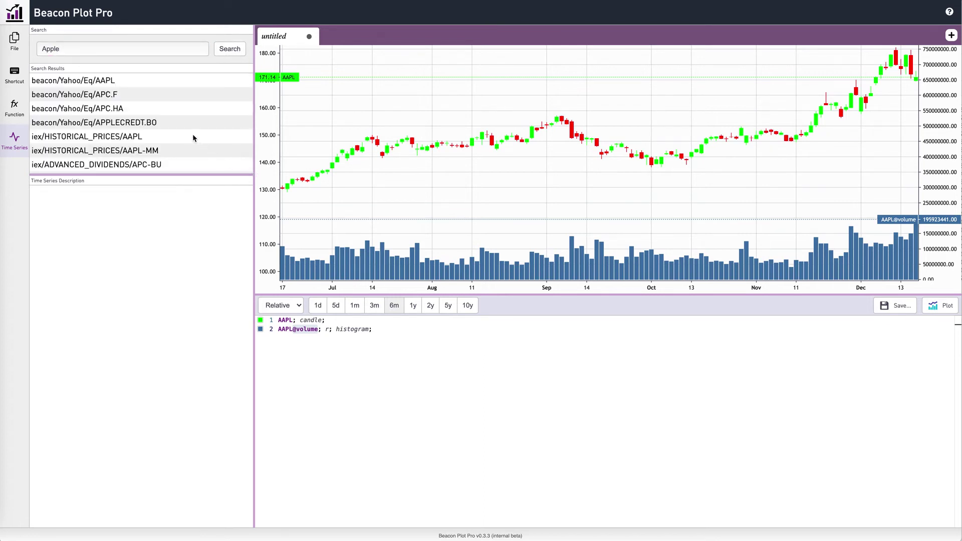
pyautogui.scroll(-5, 193, 138)
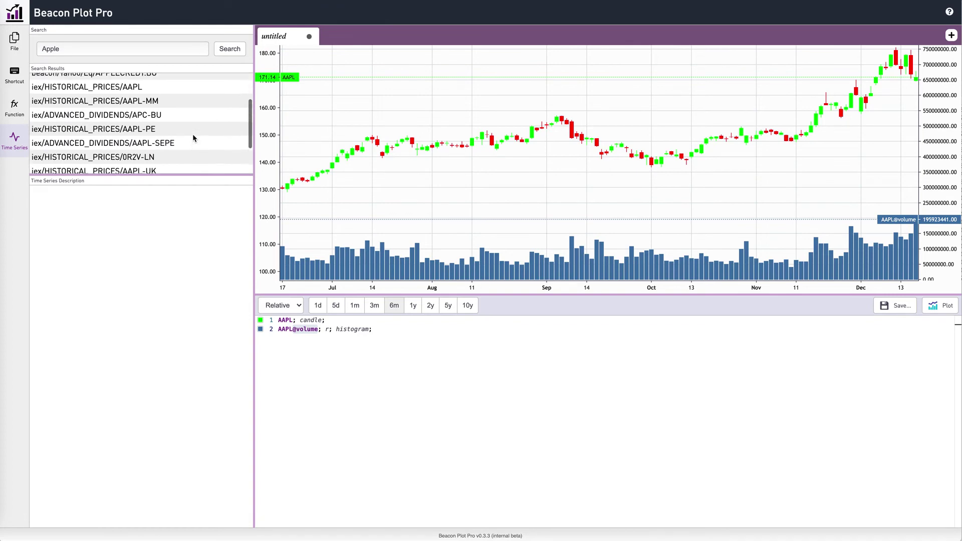
pyautogui.scroll(5, 193, 133)
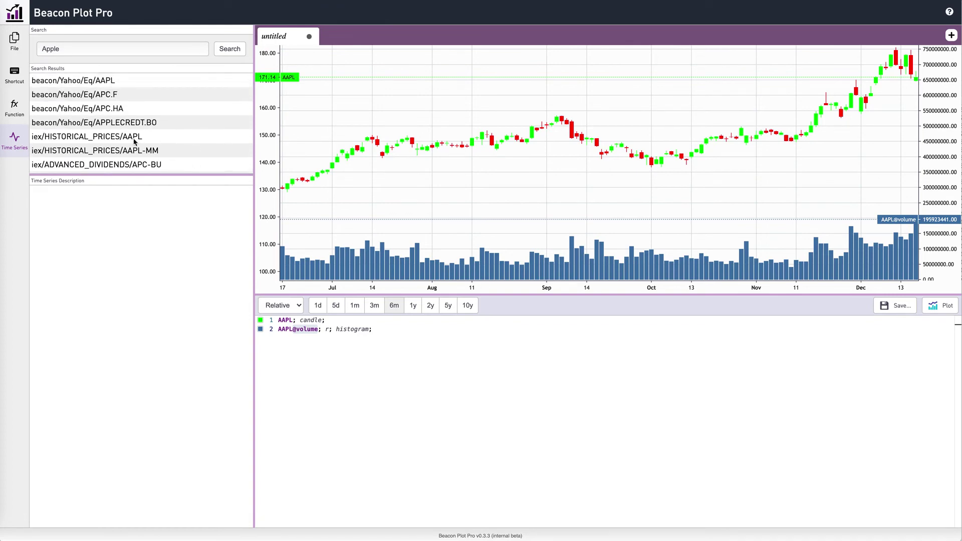
# - View the description of the iex/HISTORICAL_PRICES/AAPL time series and highlight its symbol
pyautogui.click(134, 142)
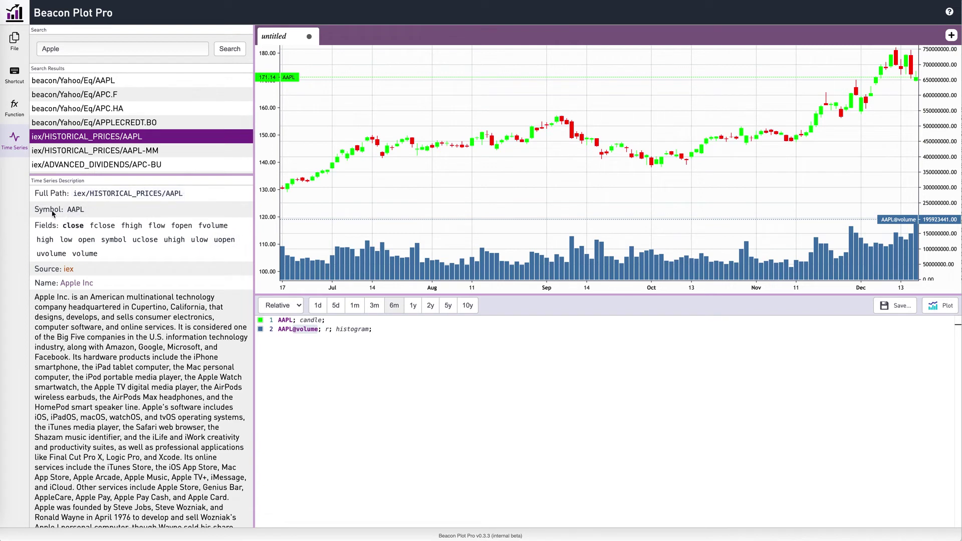
pyautogui.moveTo(42, 212); pyautogui.dragTo(86, 211)
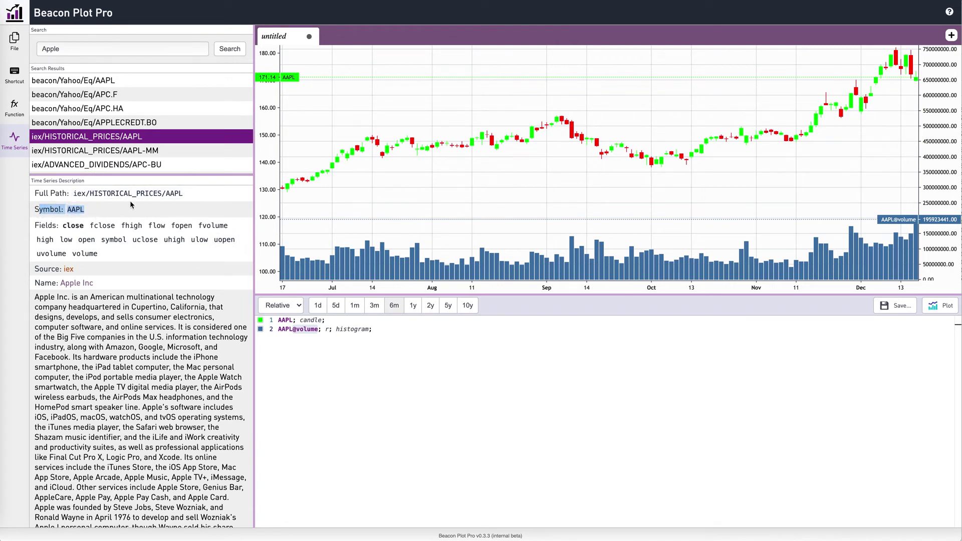
pyautogui.click(58, 195)
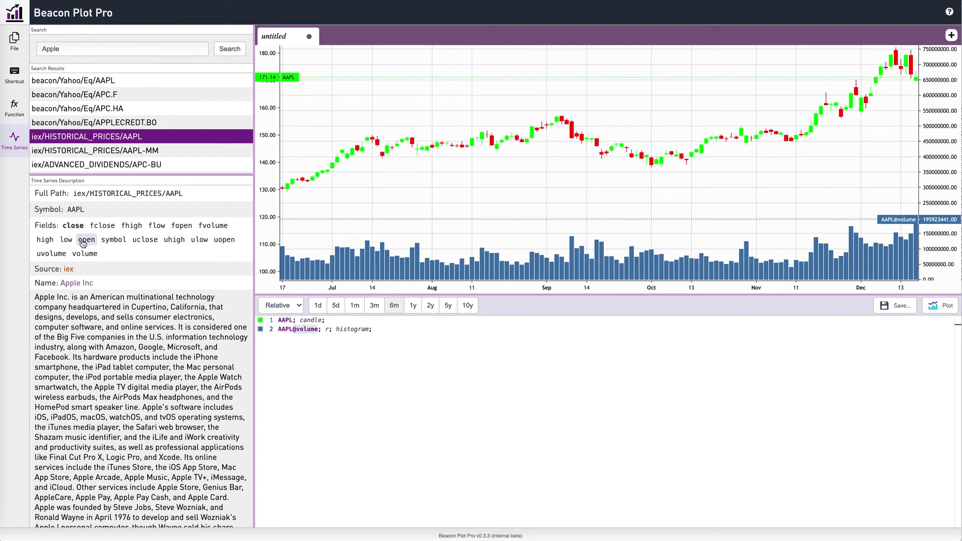
# - Insert the AAPL volume, open, low, high and close fields from the description into the code, starting on line 4
pyautogui.click(332, 321)
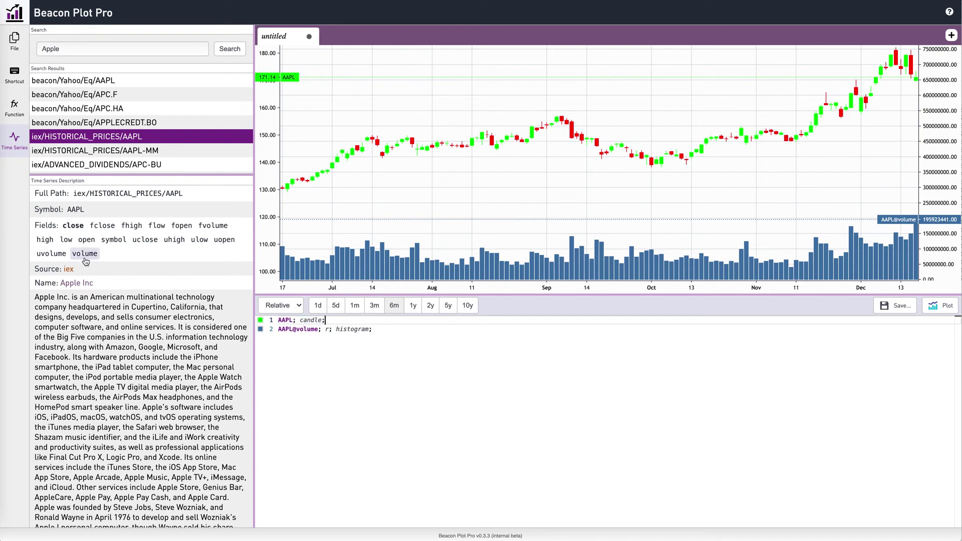
pyautogui.hotkey('ctrl', 'End')
pyautogui.press('Return')
pyautogui.press('Return')
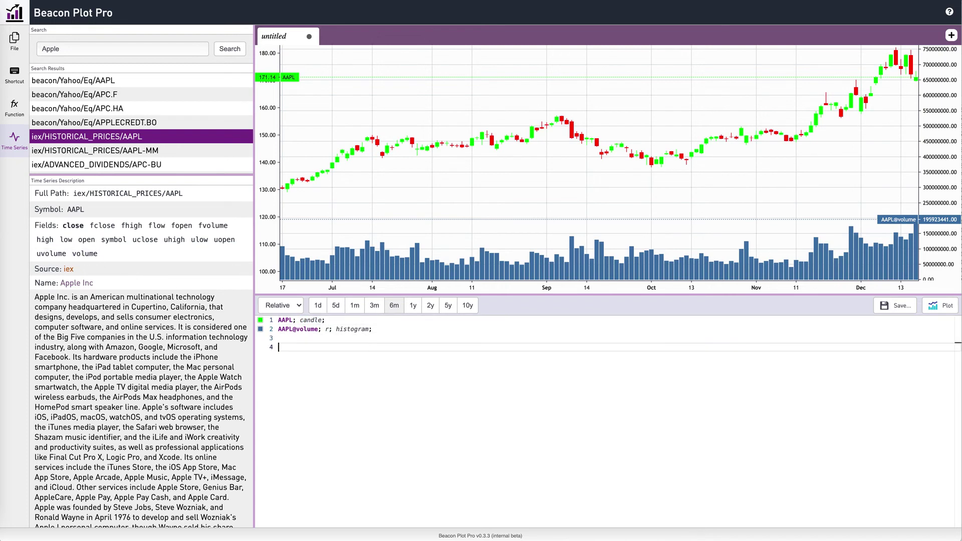
pyautogui.click(81, 254)
pyautogui.click(86, 240)
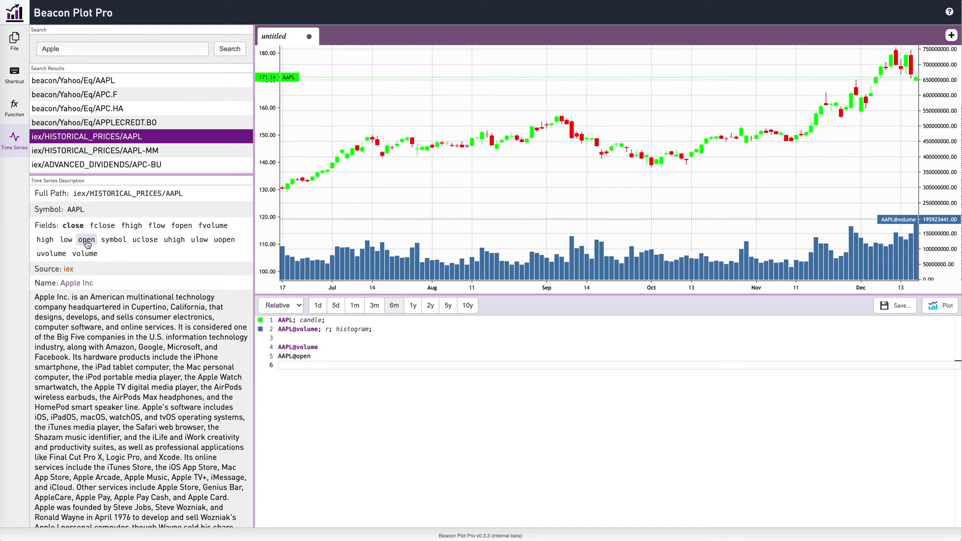
pyautogui.click(65, 241)
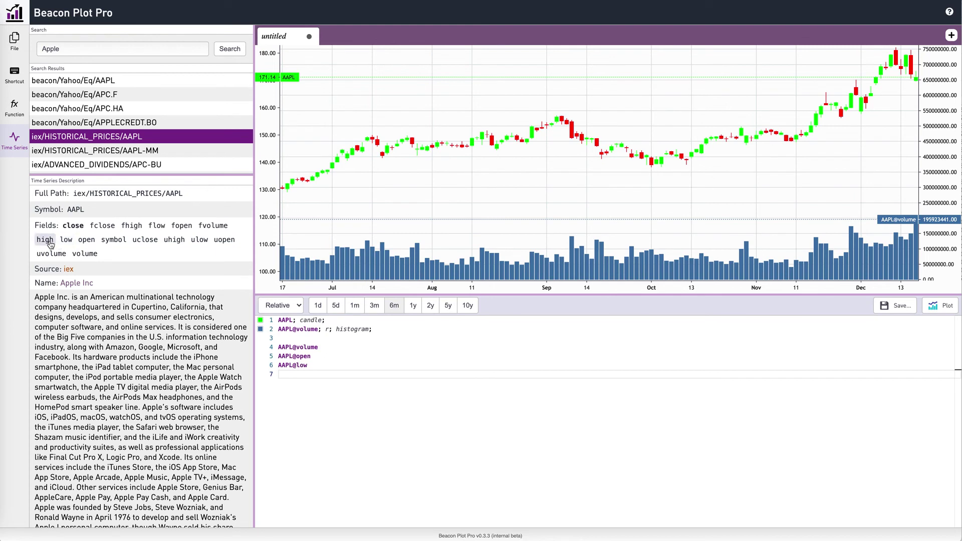
pyautogui.click(46, 240)
pyautogui.click(71, 228)
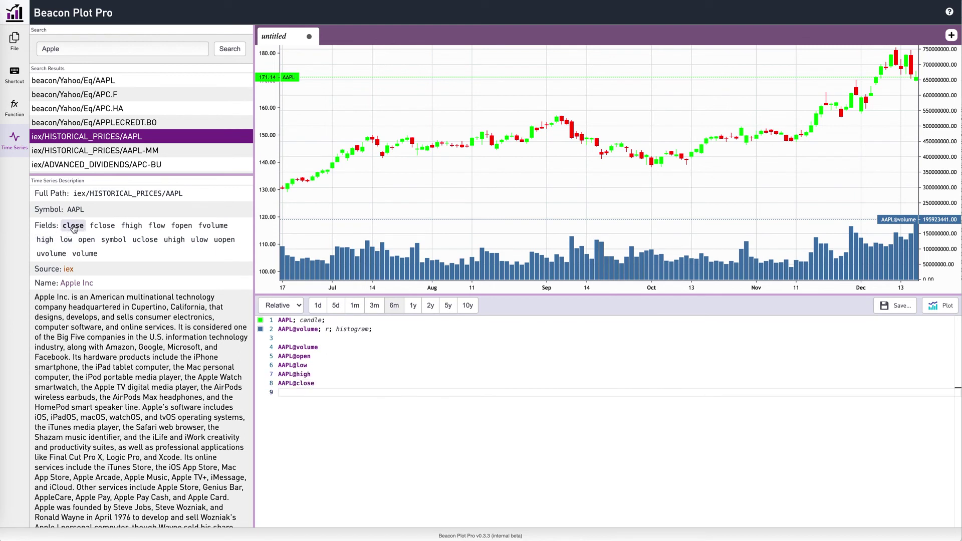
# - Insert the AAPL series' full path and symbol below the field lines, and select the full-path line
pyautogui.click(91, 194)
pyautogui.click(76, 210)
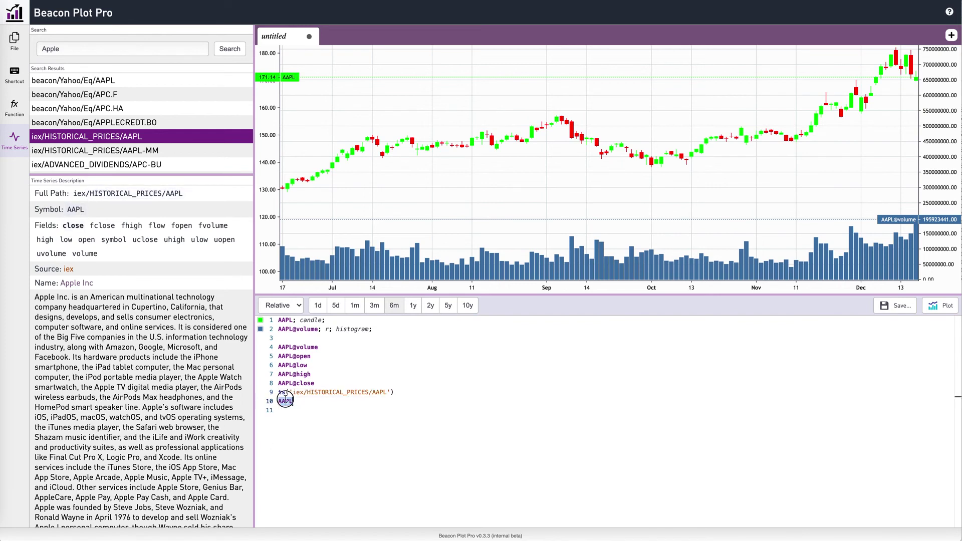
pyautogui.doubleClick(362, 392)
pyautogui.tripleClick(362, 391)
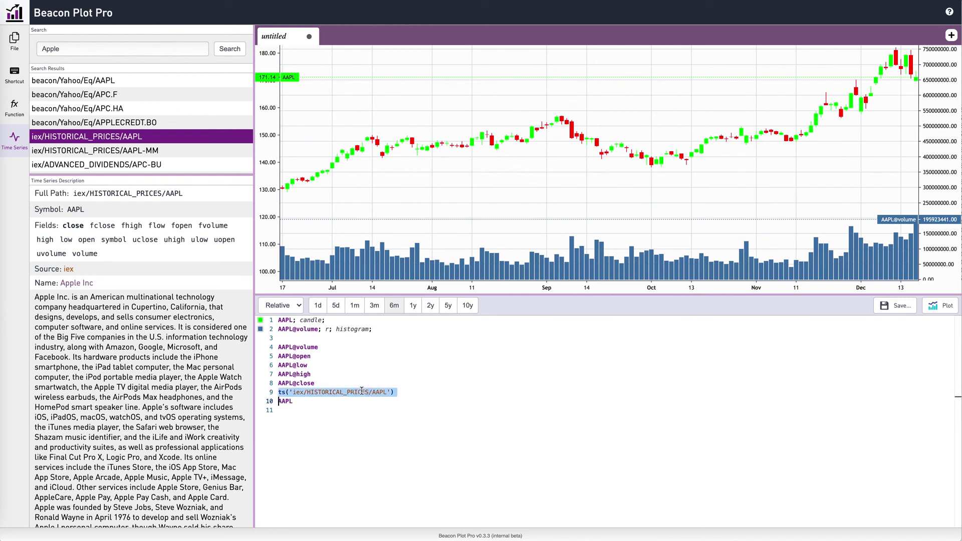